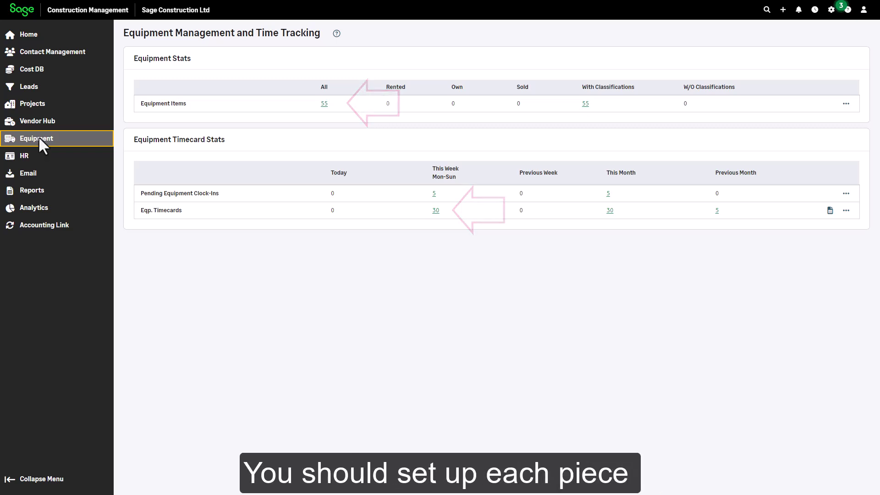
- Open air compressor AC-1001 from the list of all equipment and review its Purchase and Sold To details
left_click(324, 104)
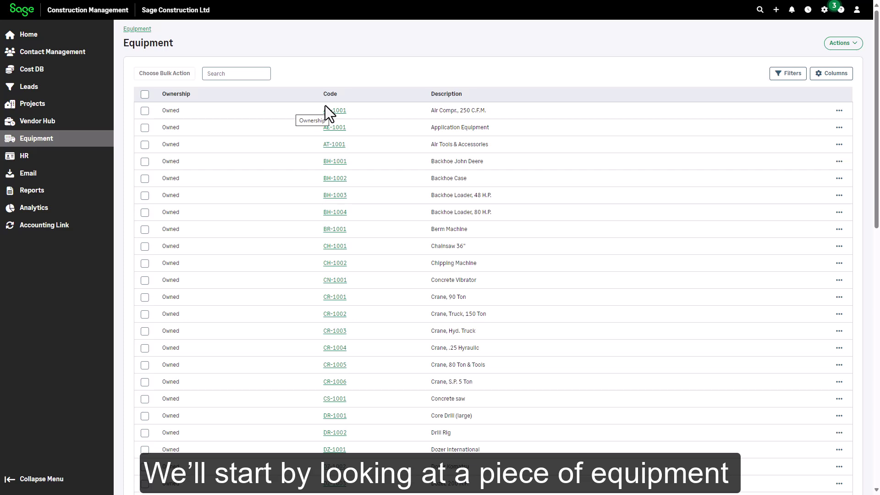
left_click(341, 112)
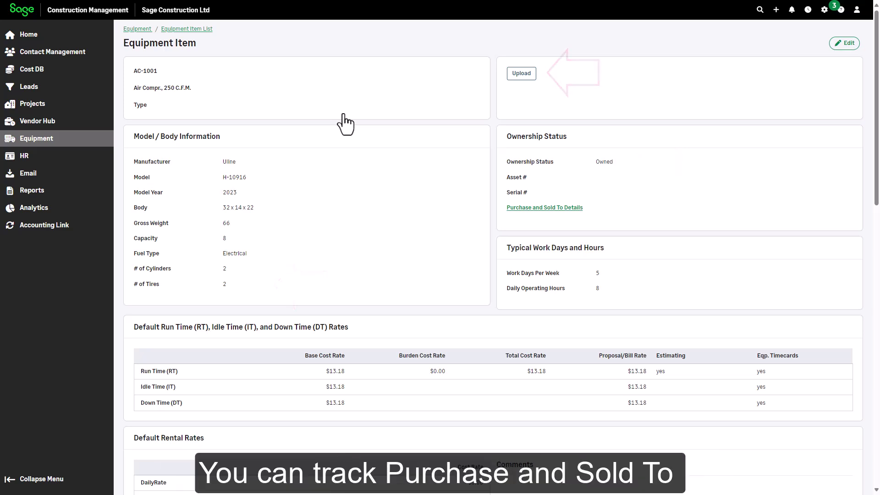
left_click(516, 208)
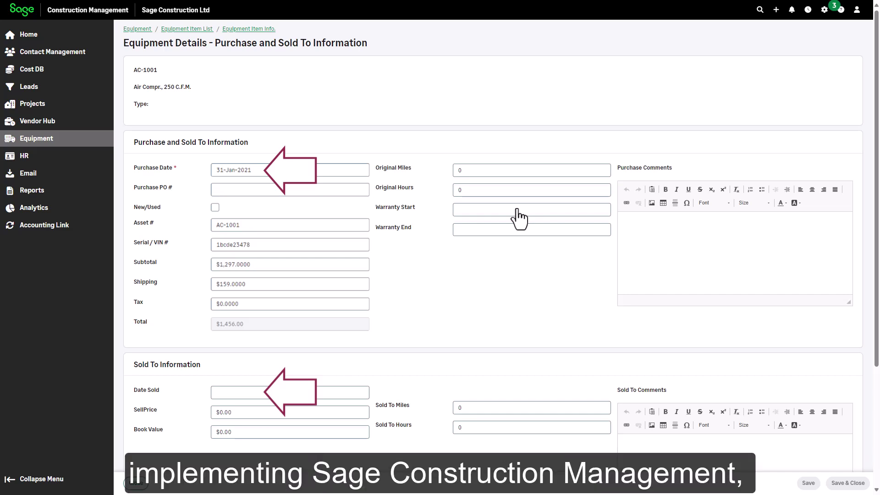
left_click(250, 30)
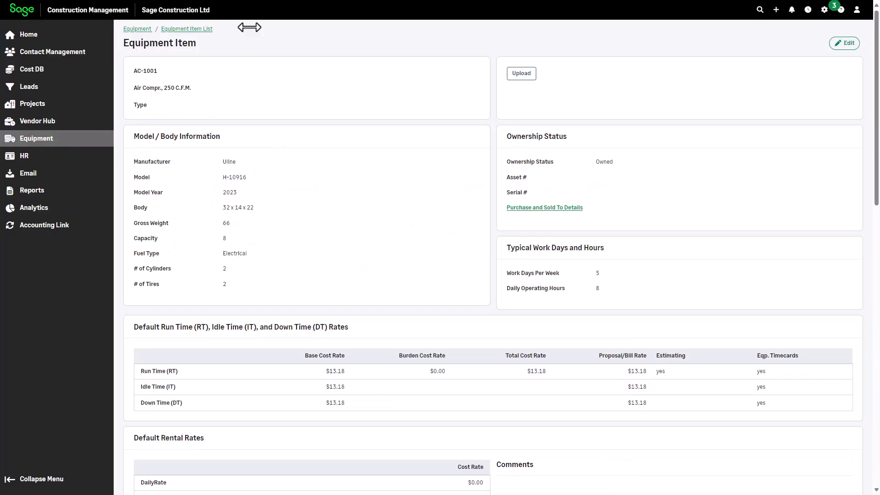
- Review the air compressor's default, rental, location-specific and project-specific rates and its classifications
left_click_drag(876, 206, 872, 301)
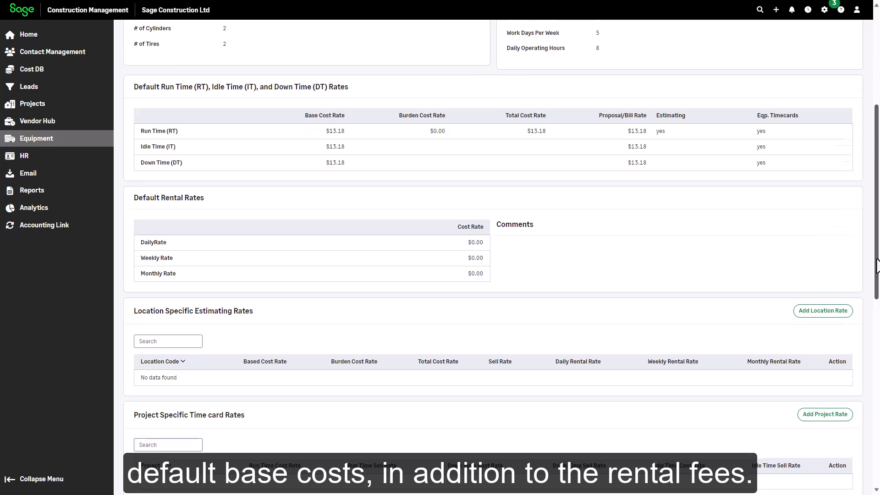
scroll(876, 265, "down", 1)
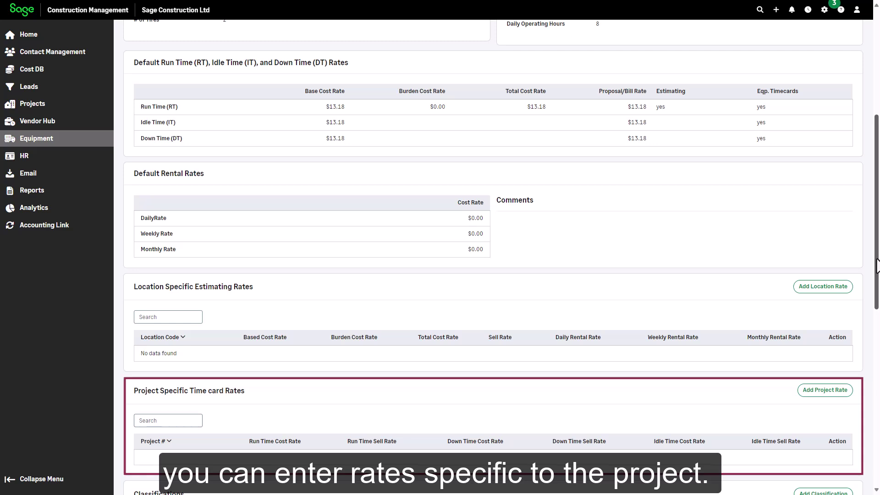
left_click_drag(876, 274, 876, 373)
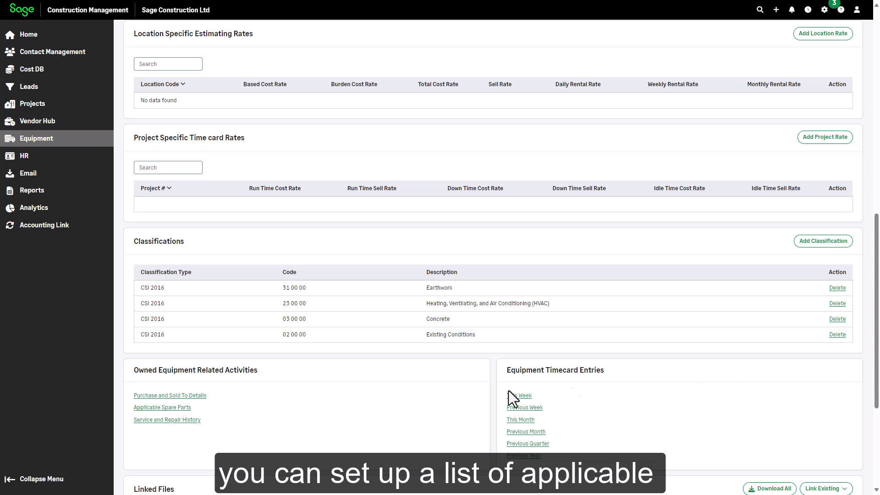
- Review the air compressor's applicable spare parts and its service and repair history
left_click(187, 407)
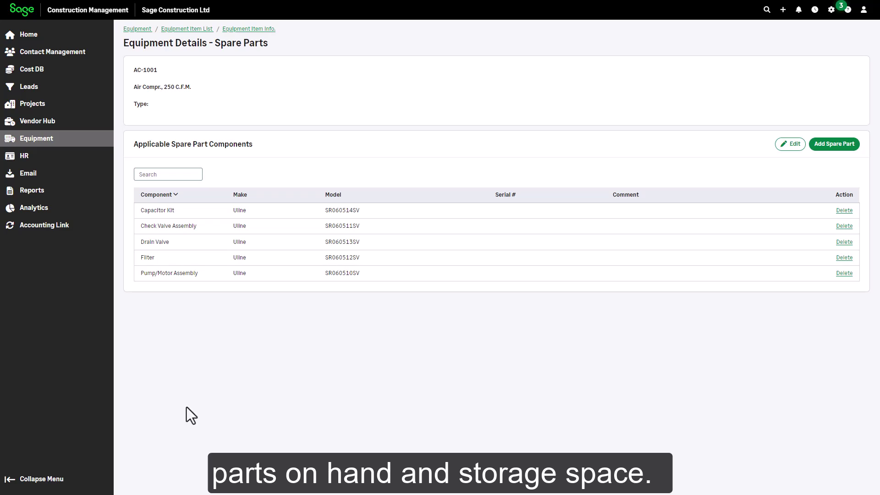
left_click(233, 30)
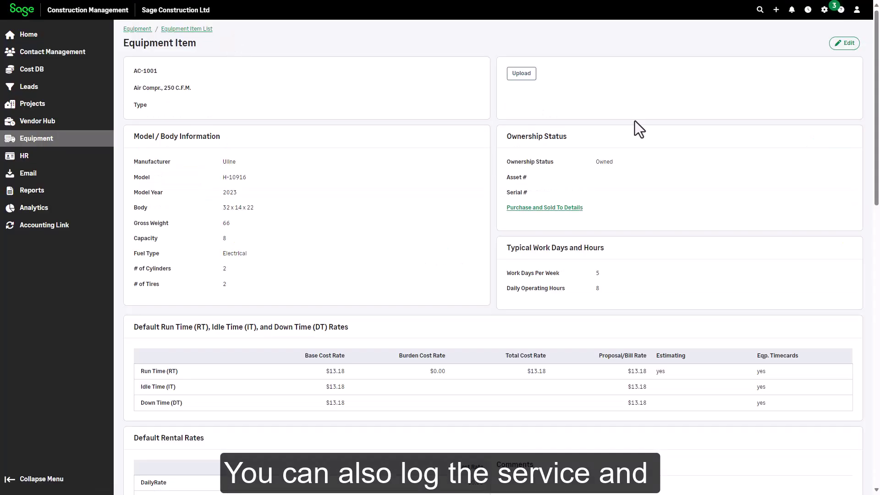
left_click_drag(875, 93, 875, 297)
left_click(197, 253)
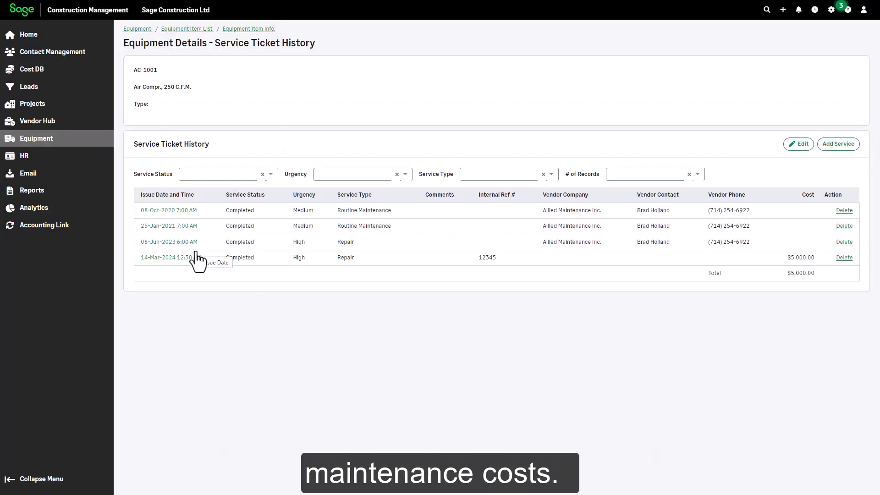
left_click(243, 29)
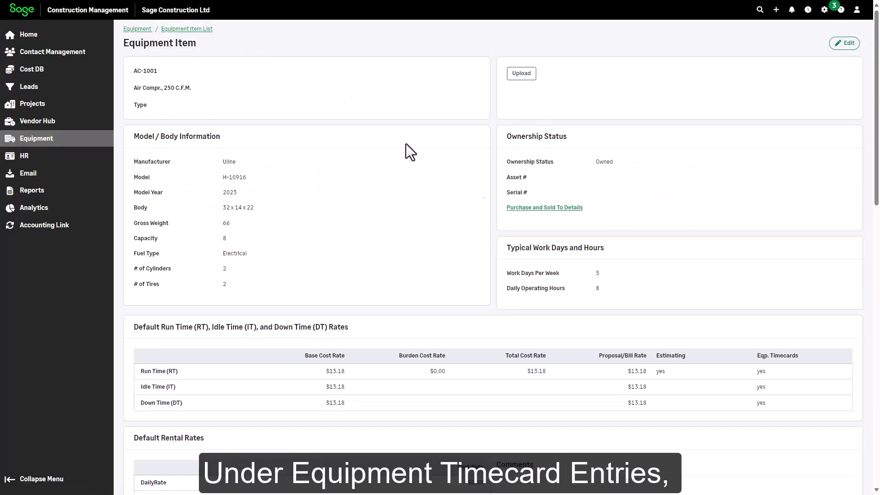
- Review the air compressor's equipment timecard entries for the previous year and return to the item record
scroll(875, 470, "down", 15)
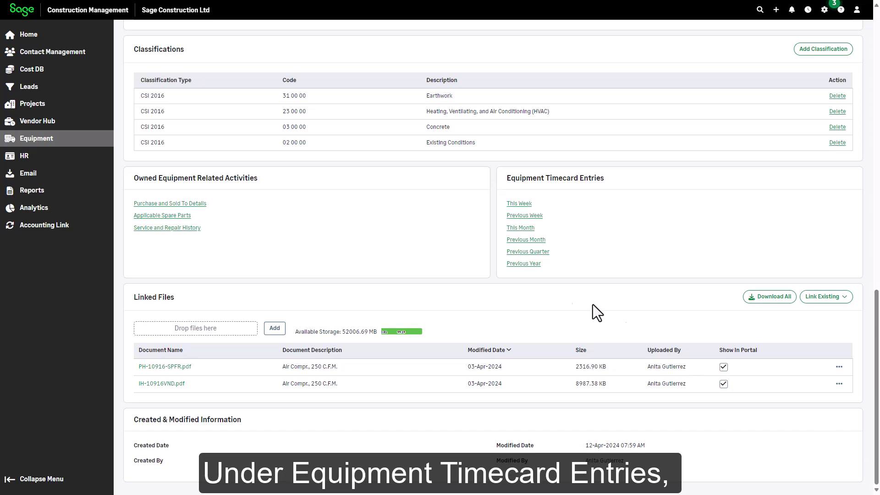
left_click(522, 264)
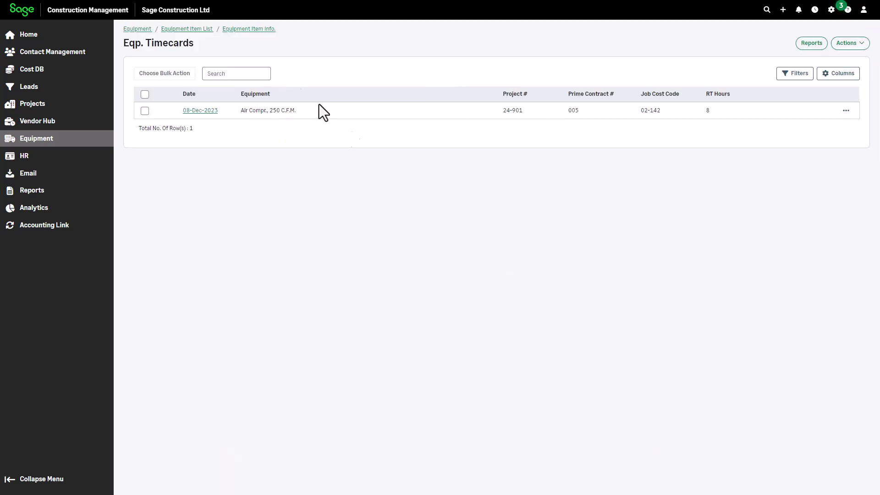
left_click(234, 29)
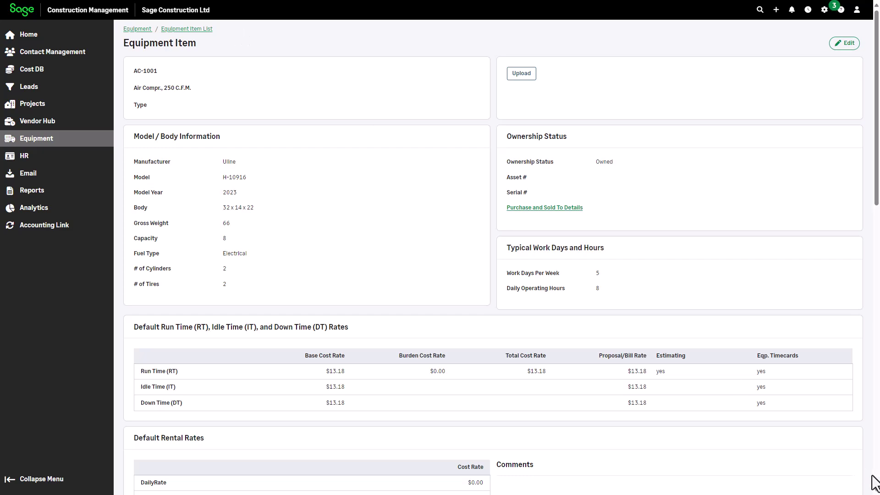
- Check the files linked to the air compressor and return to the equipment overview
scroll(872, 481, "down", 15)
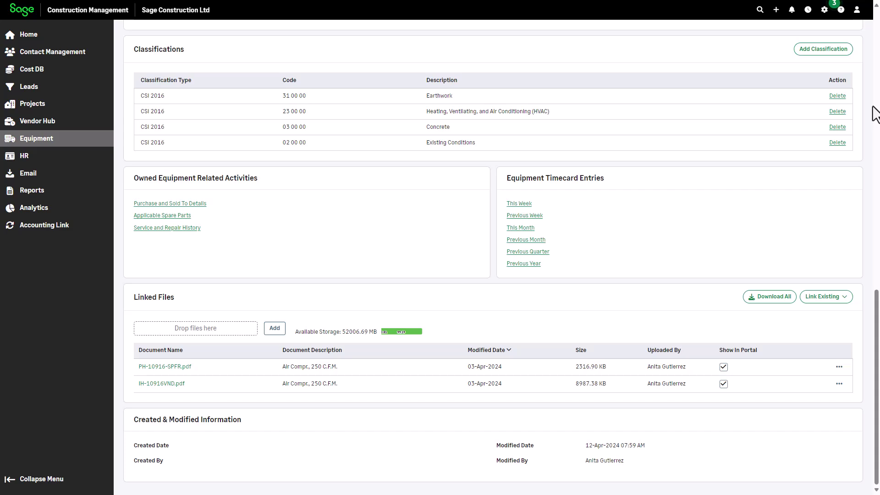
scroll(875, 113, "up", 20)
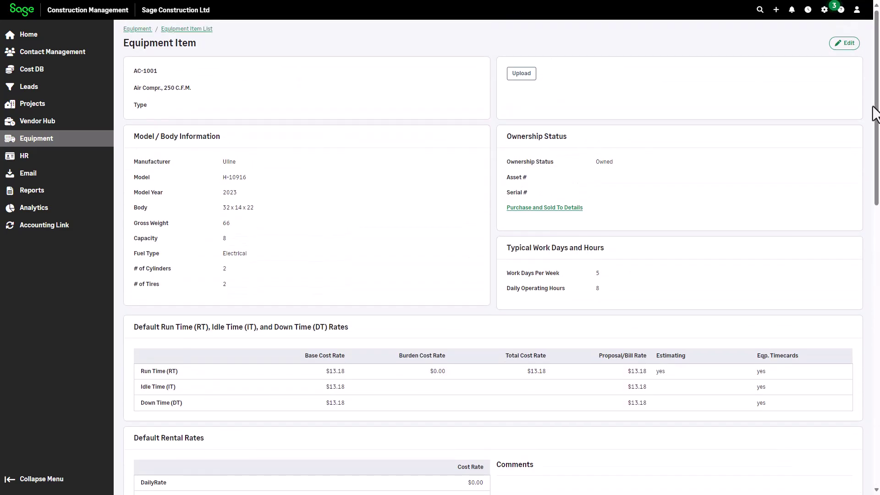
left_click(135, 29)
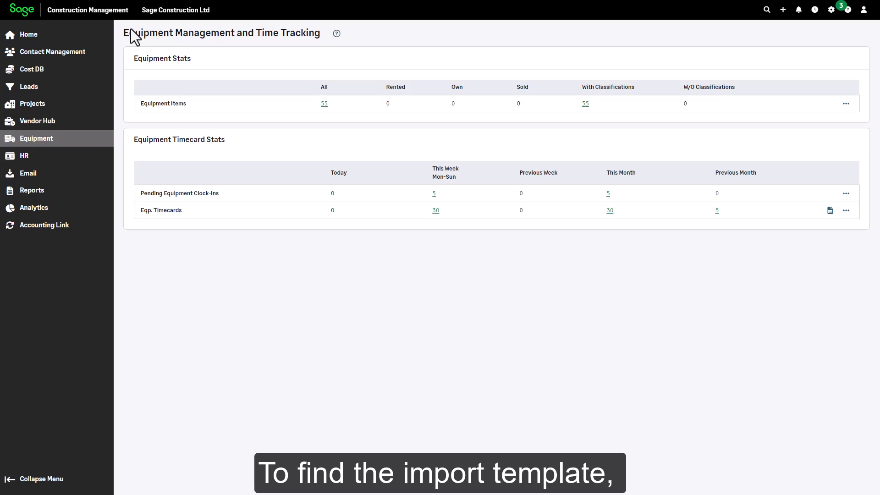
- Find the template link in the product help article on importing equipment items from Microsoft Excel
left_click(847, 10)
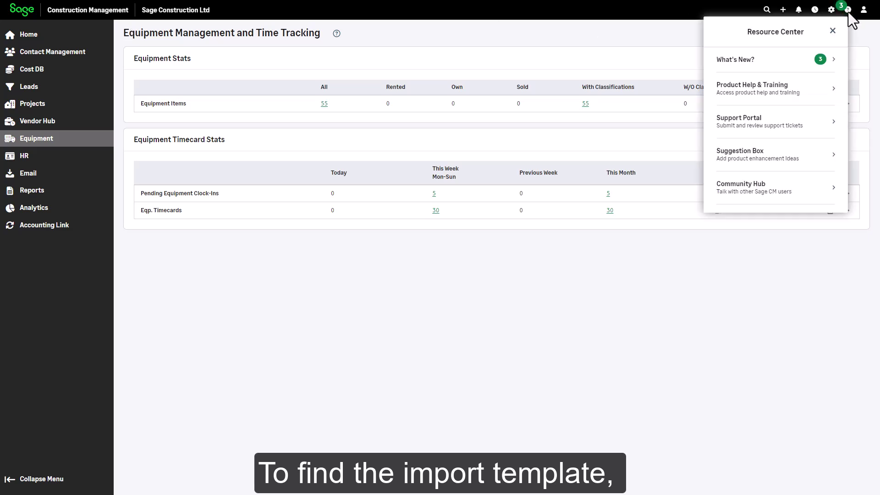
left_click(732, 88)
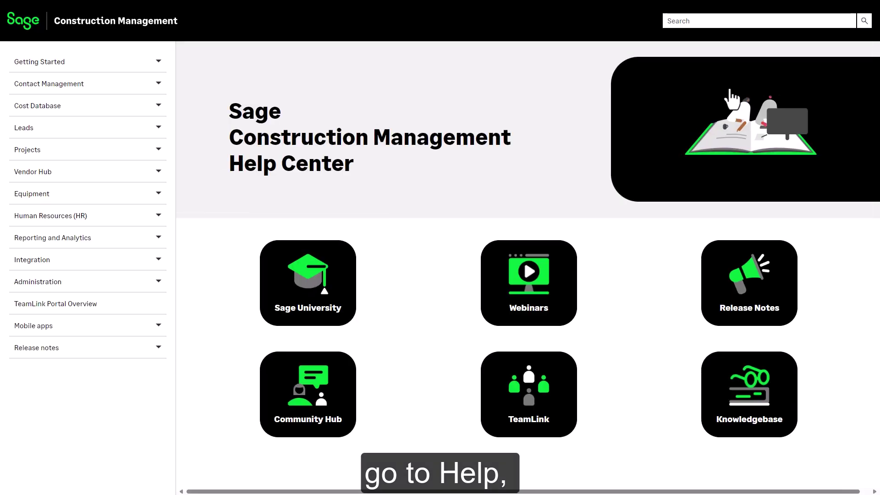
left_click(159, 62)
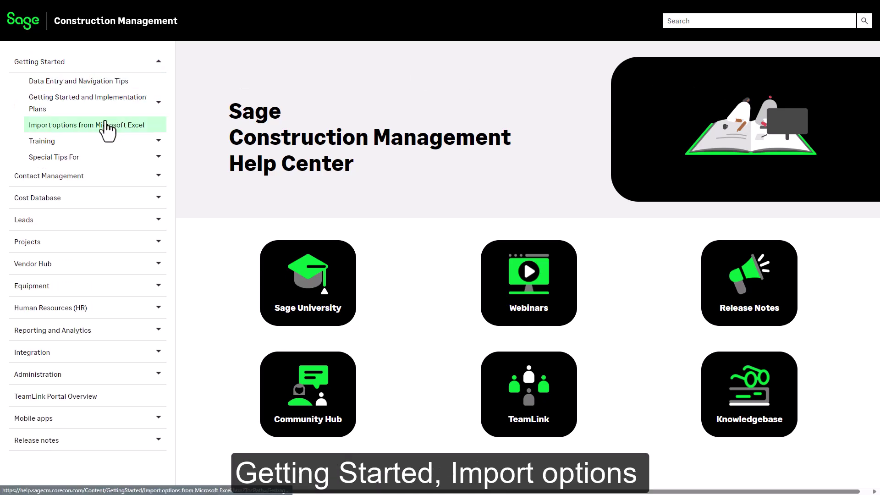
left_click(105, 128)
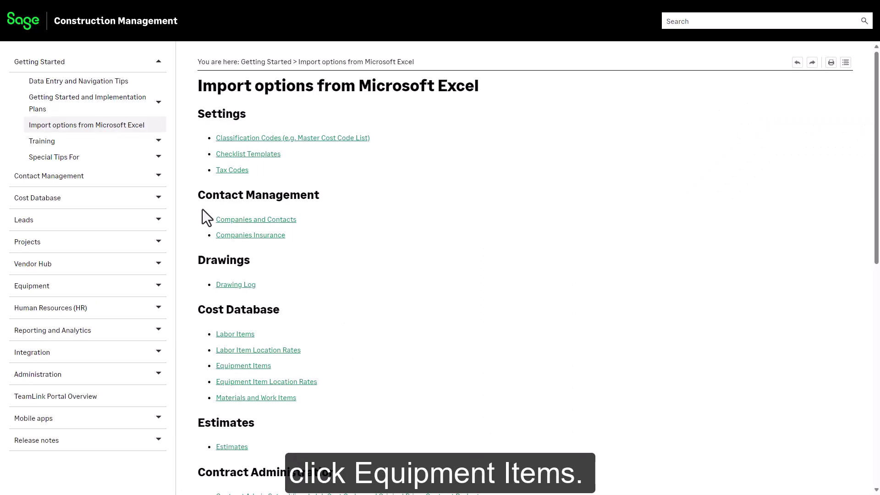
left_click(254, 366)
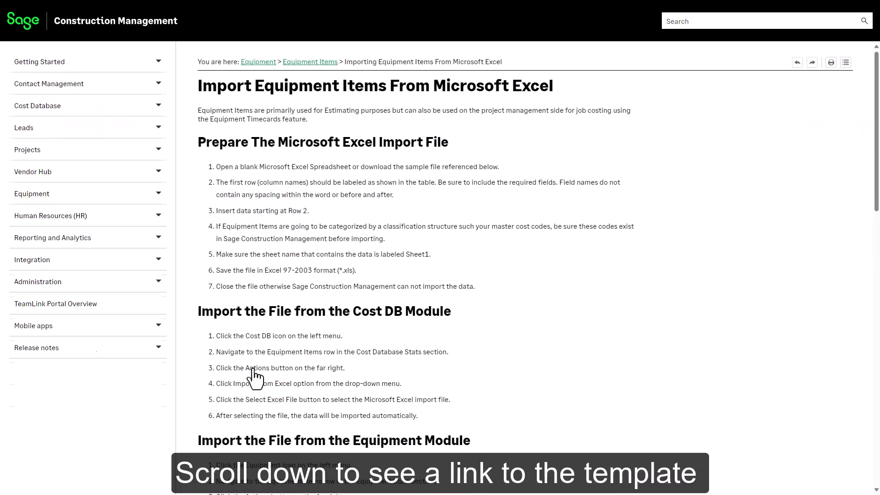
left_click_drag(877, 181, 877, 361)
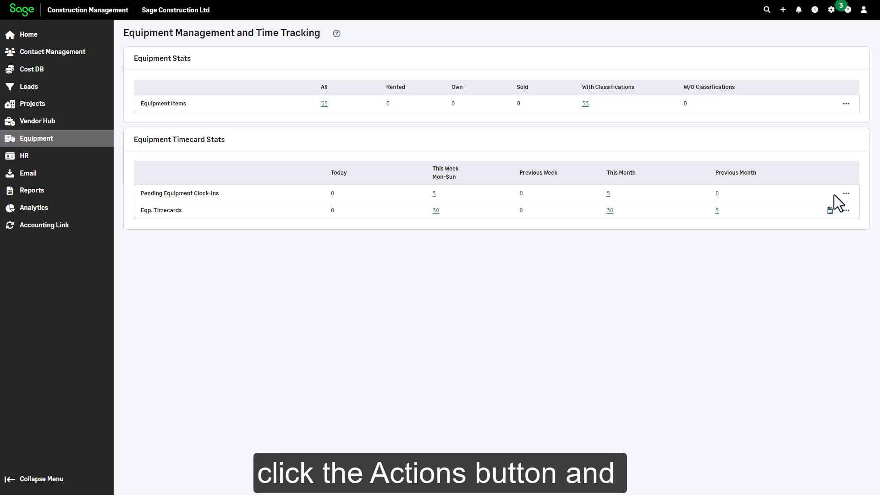
- Import equipment items from a Microsoft Excel file and open the list of all equipment to check them
left_click(845, 104)
left_click(835, 94)
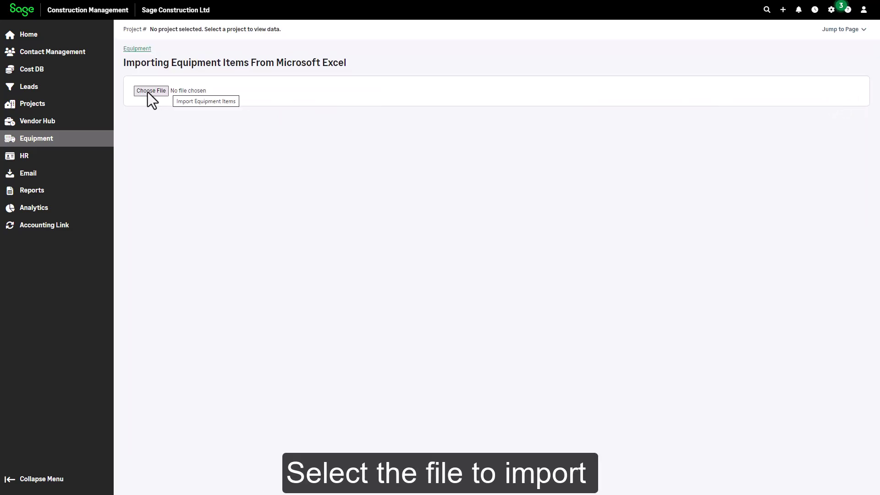
left_click(152, 91)
left_click(218, 159)
left_click(547, 235)
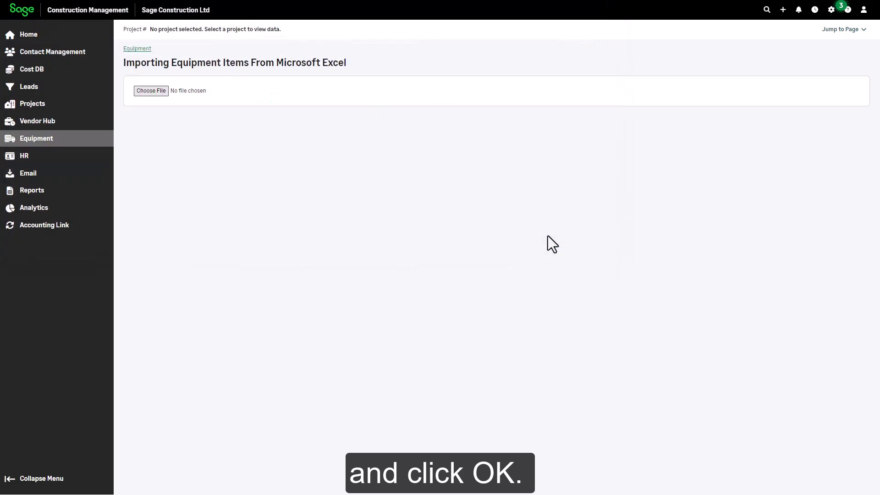
left_click(125, 49)
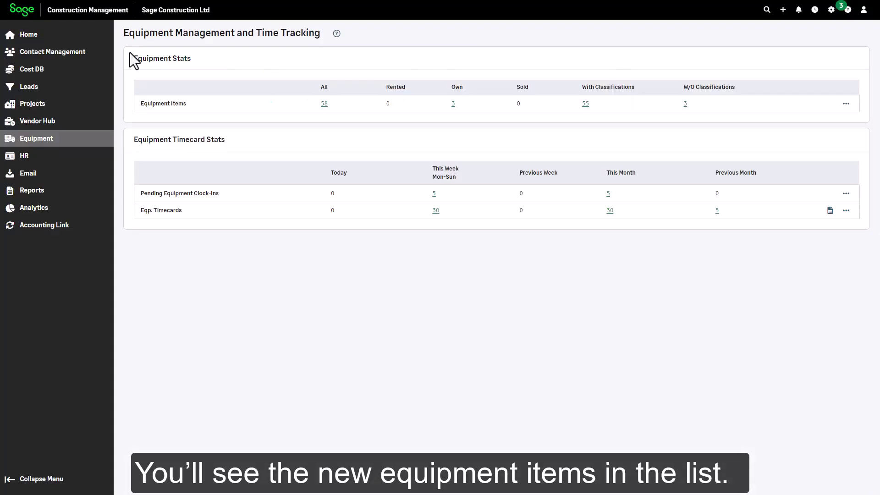
left_click(324, 103)
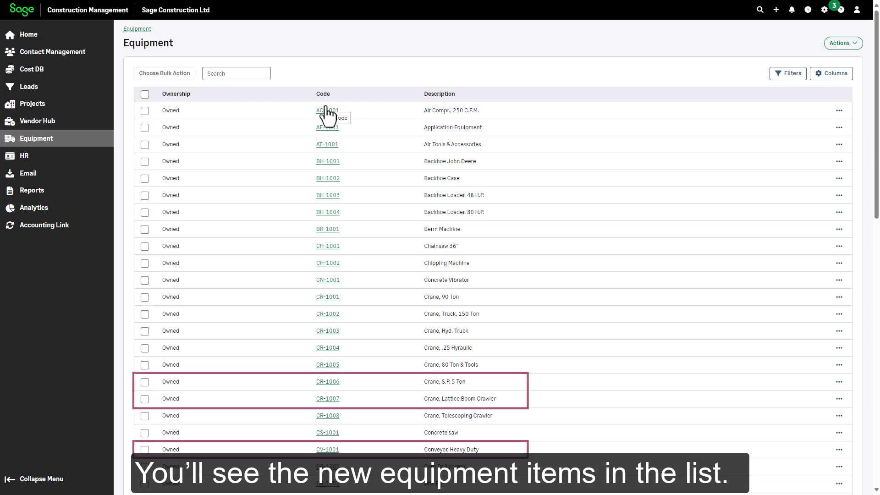